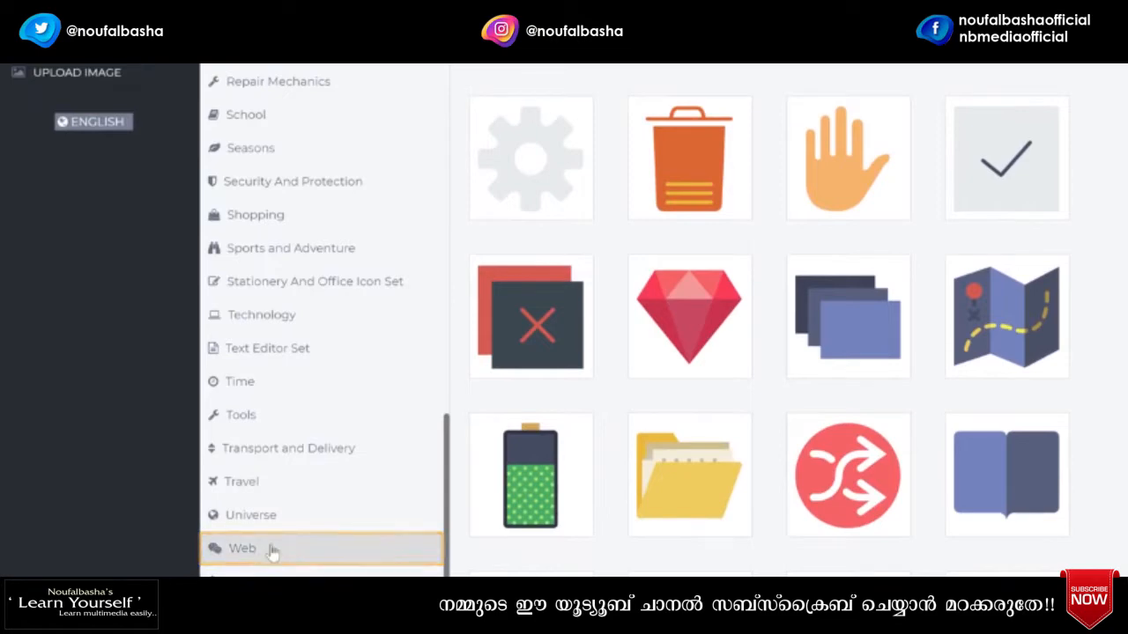
- Add the dollar-coin-with-mouse icon from the Web category to the logo canvas
left_click(242, 554)
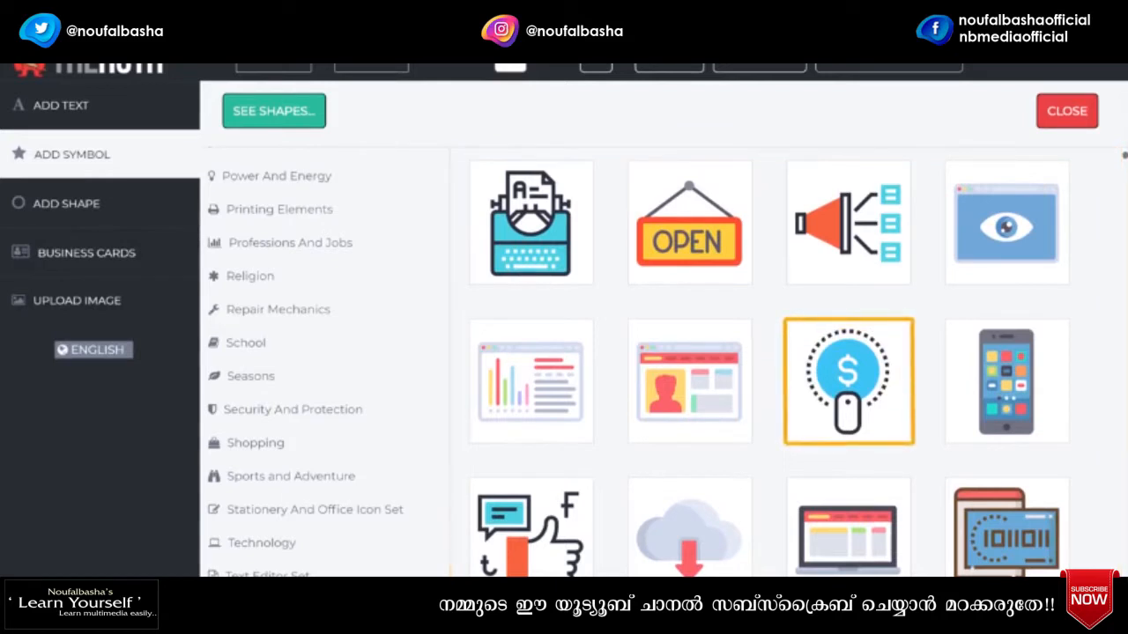
left_click(843, 407)
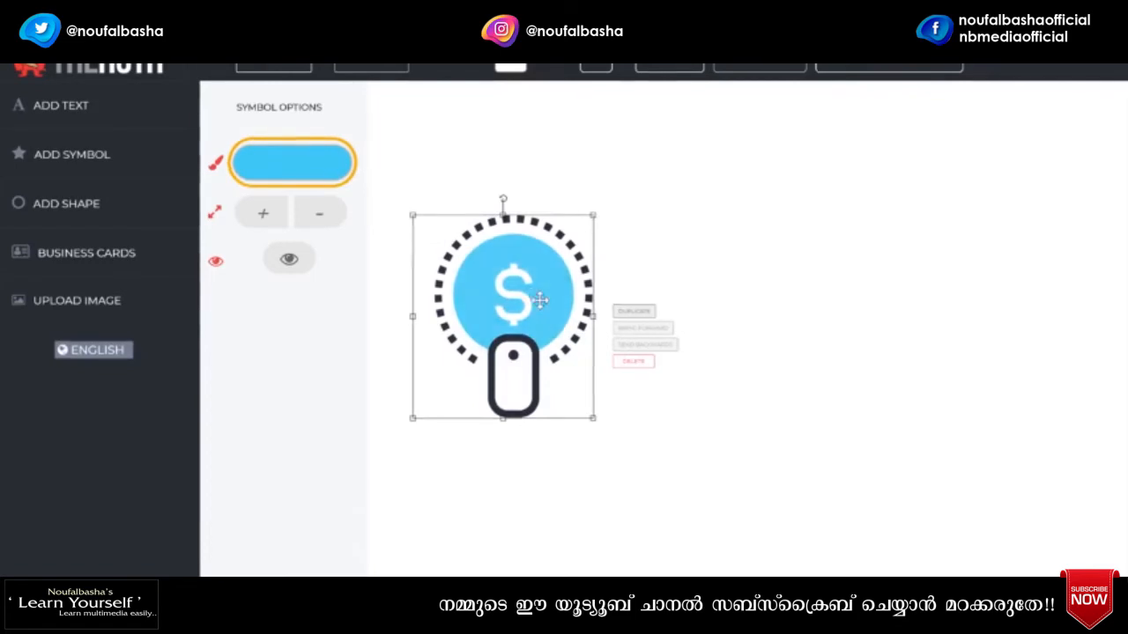
- Recolour the icon's blue circle to orange and hide the dollar-sign glyph inside it
left_click(286, 164)
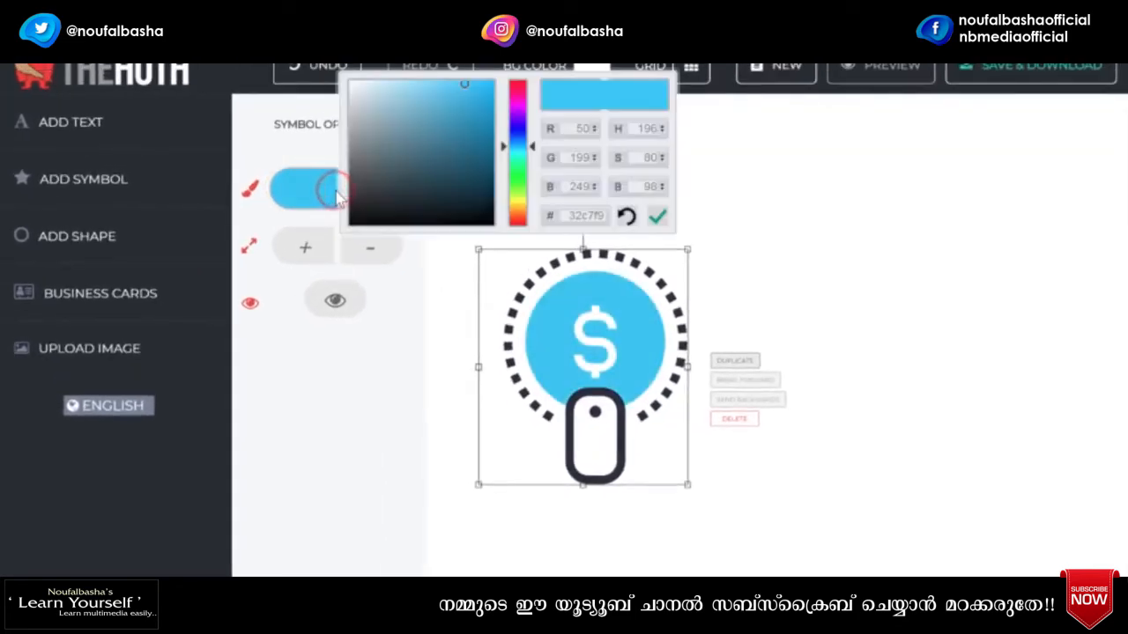
left_click_drag(516, 148, 514, 219)
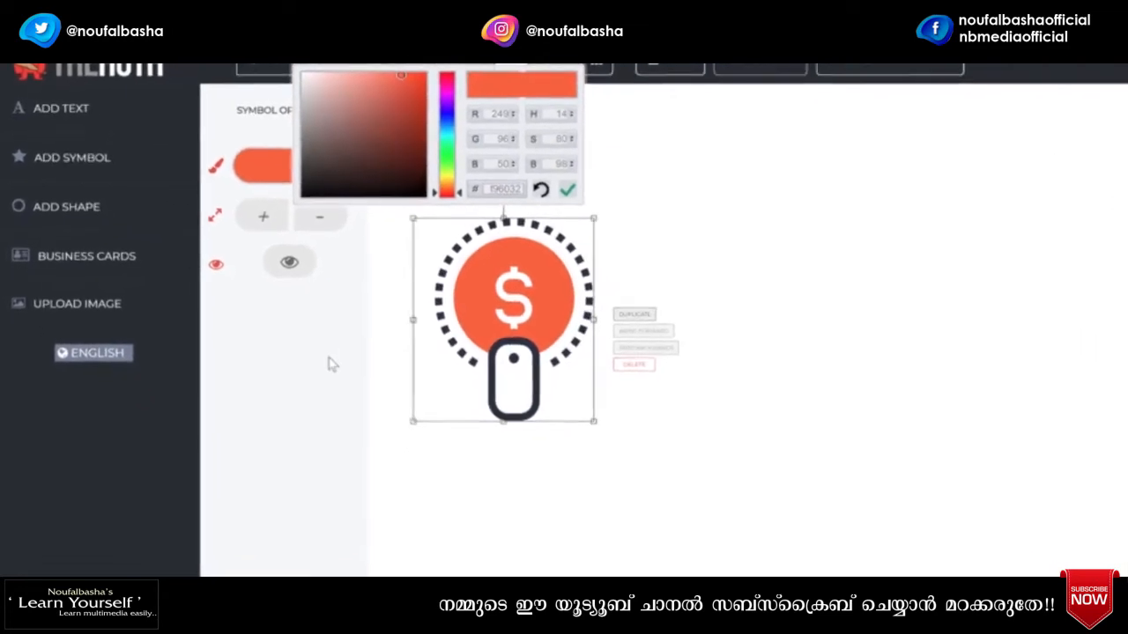
left_click(380, 419)
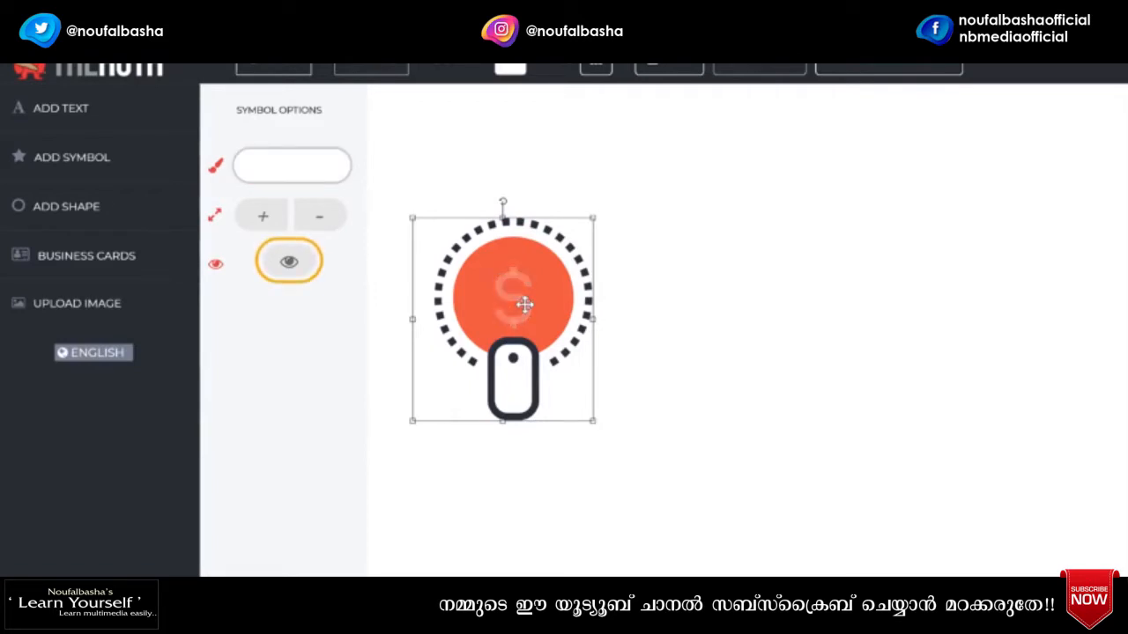
left_click(291, 275)
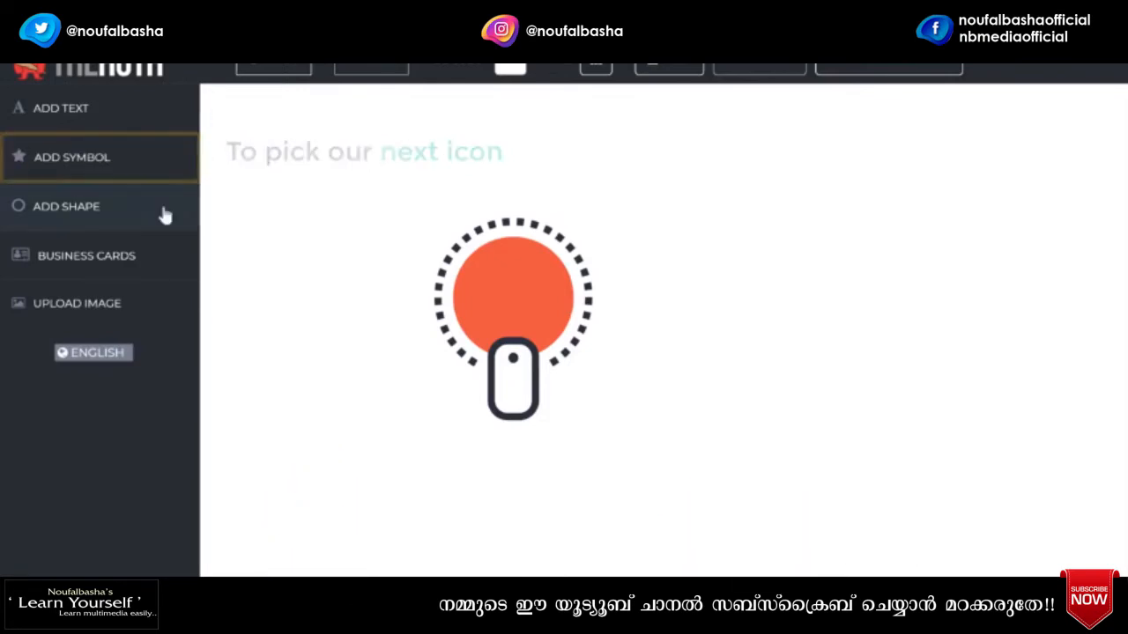
- Add the gift icon from the symbol library and centre it inside the orange circle
left_click(57, 171)
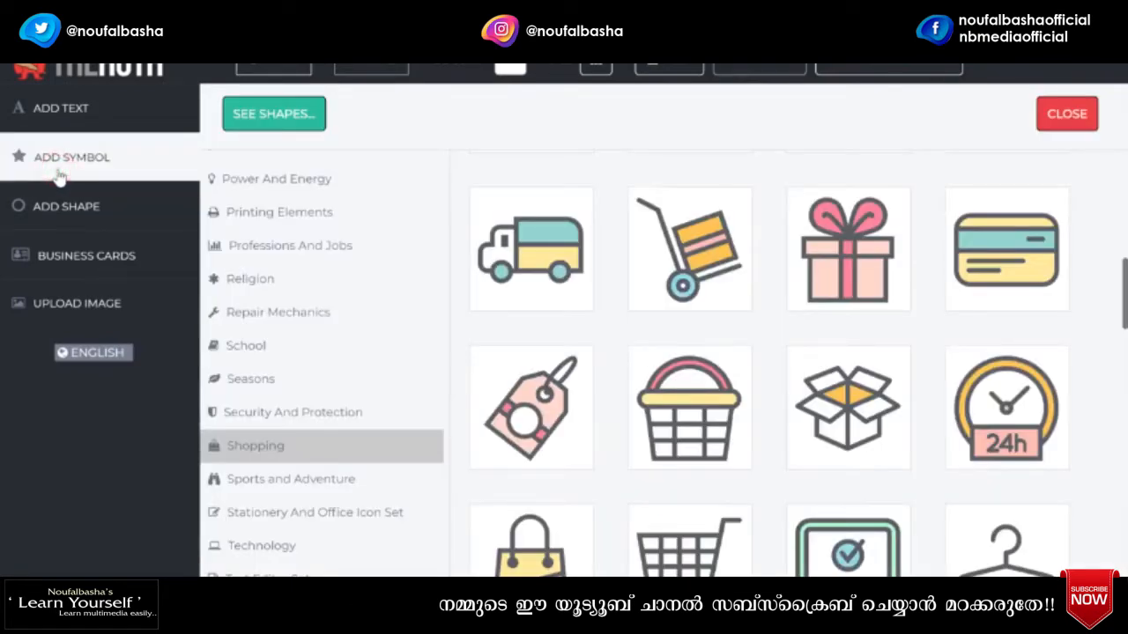
left_click(820, 298)
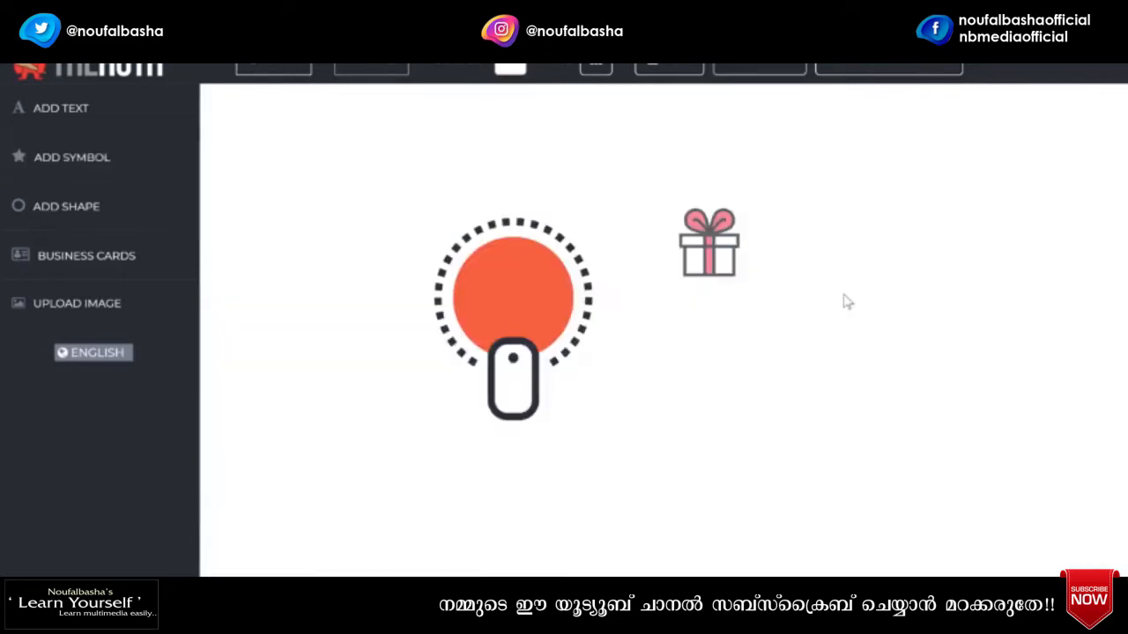
left_click_drag(712, 255, 519, 304)
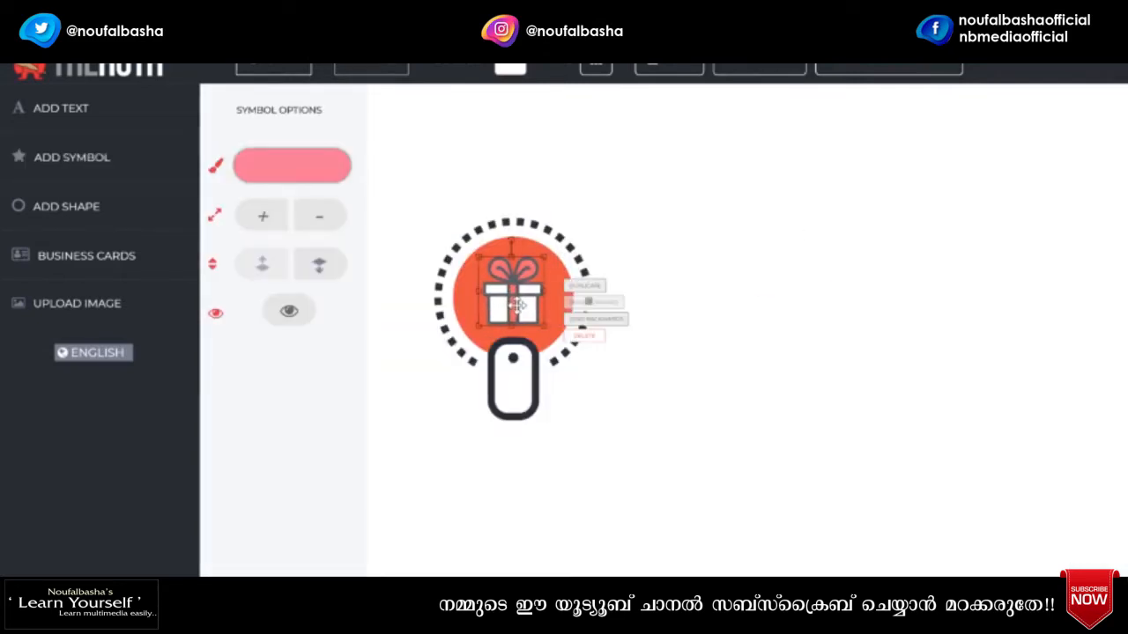
left_click(650, 441)
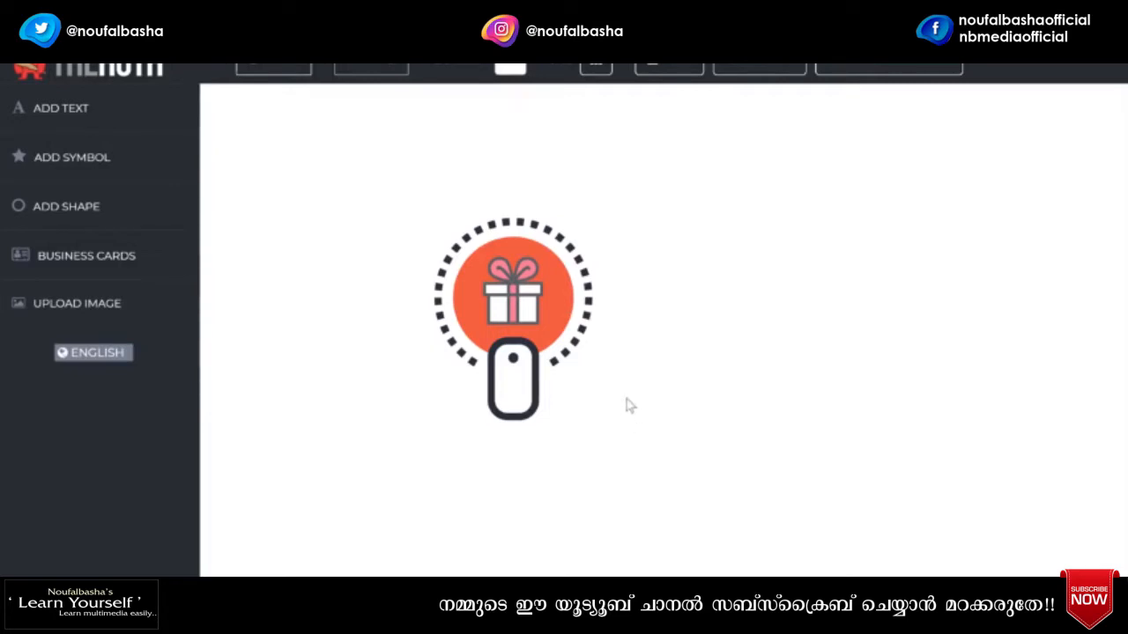
- Change the gift's ribbon colour to orange-red #f96032
left_click(512, 306)
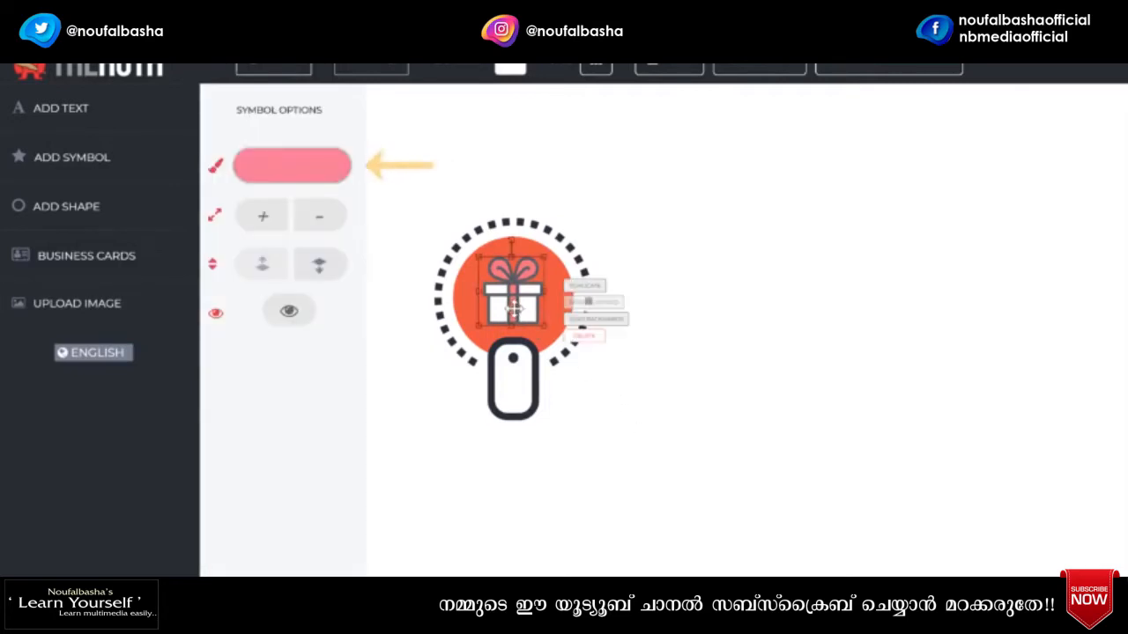
left_click(290, 178)
left_click_drag(443, 111, 444, 203)
left_click(319, 398)
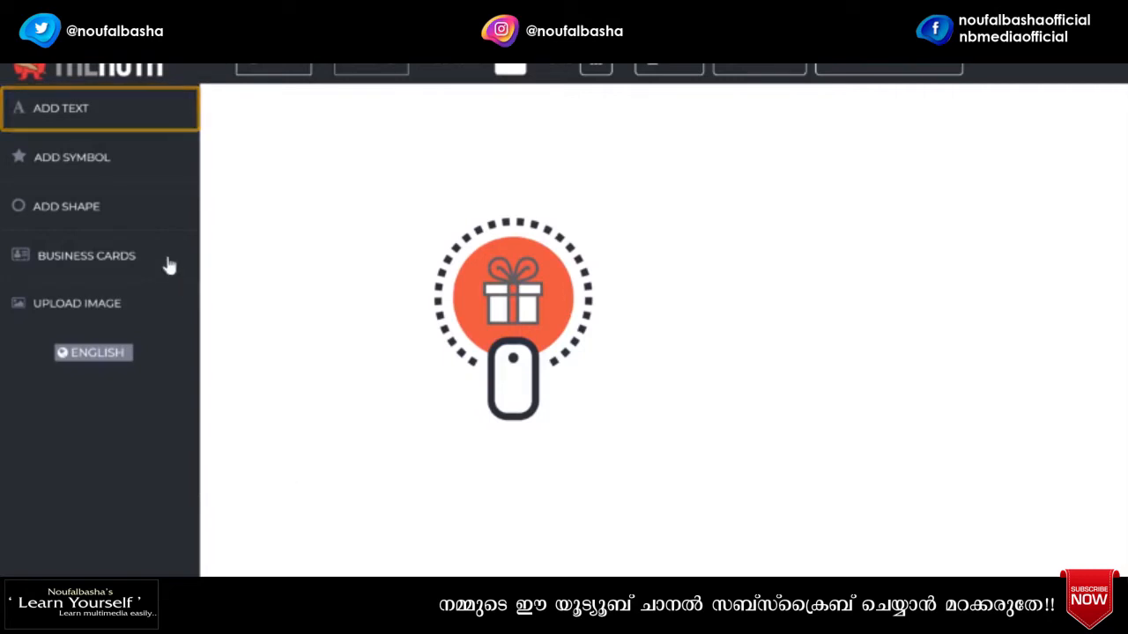
- Add a text box reading 'SURPRISEME' beside the icon
left_click(47, 123)
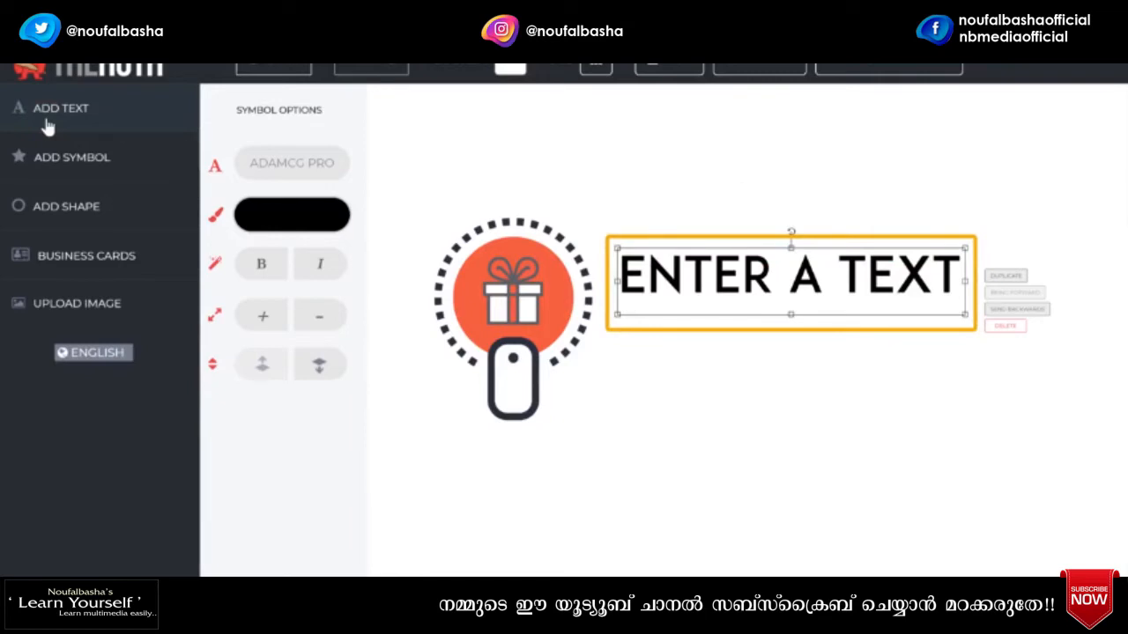
double_click(573, 289)
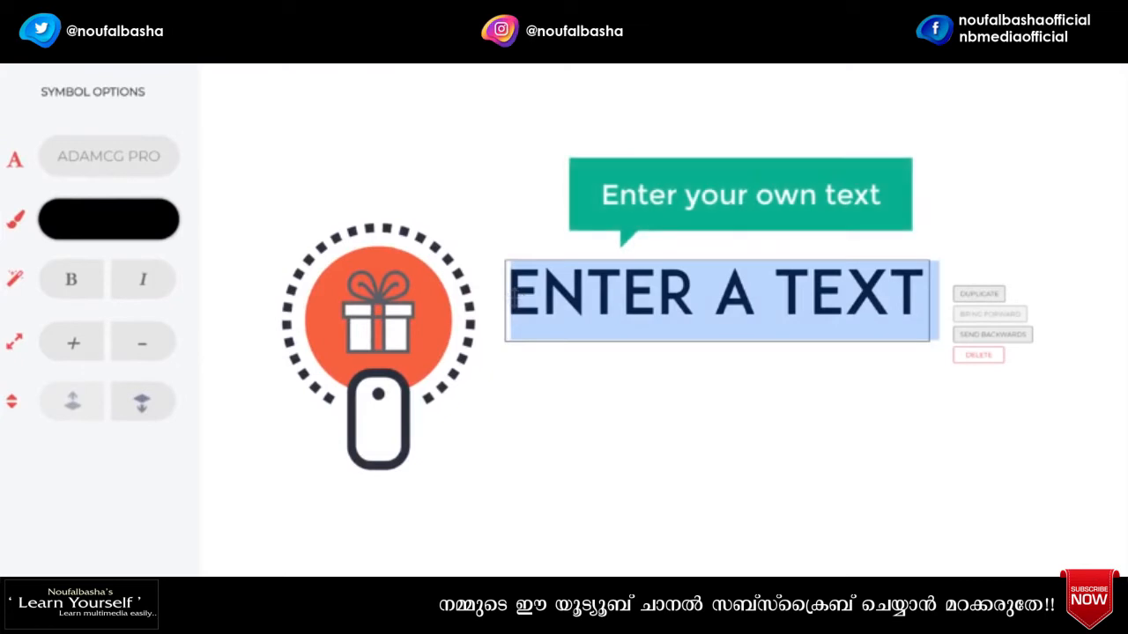
type("SURPRISEME")
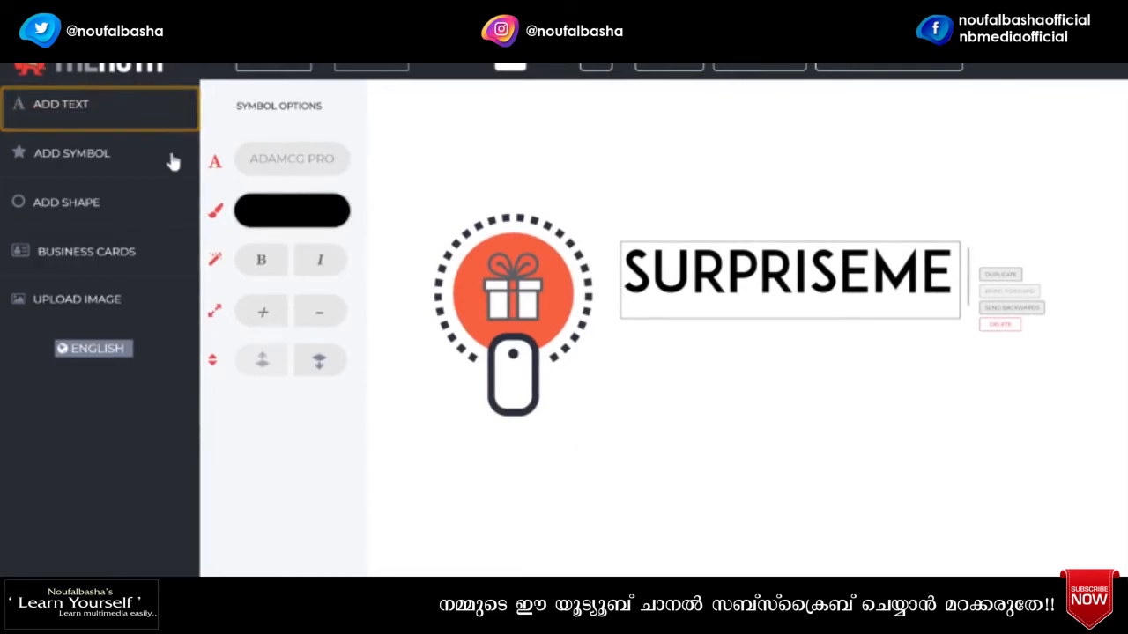
- Add the tagline 'THE ONLINE GIFT STORE' and fit it beneath the wordmark
left_click(39, 113)
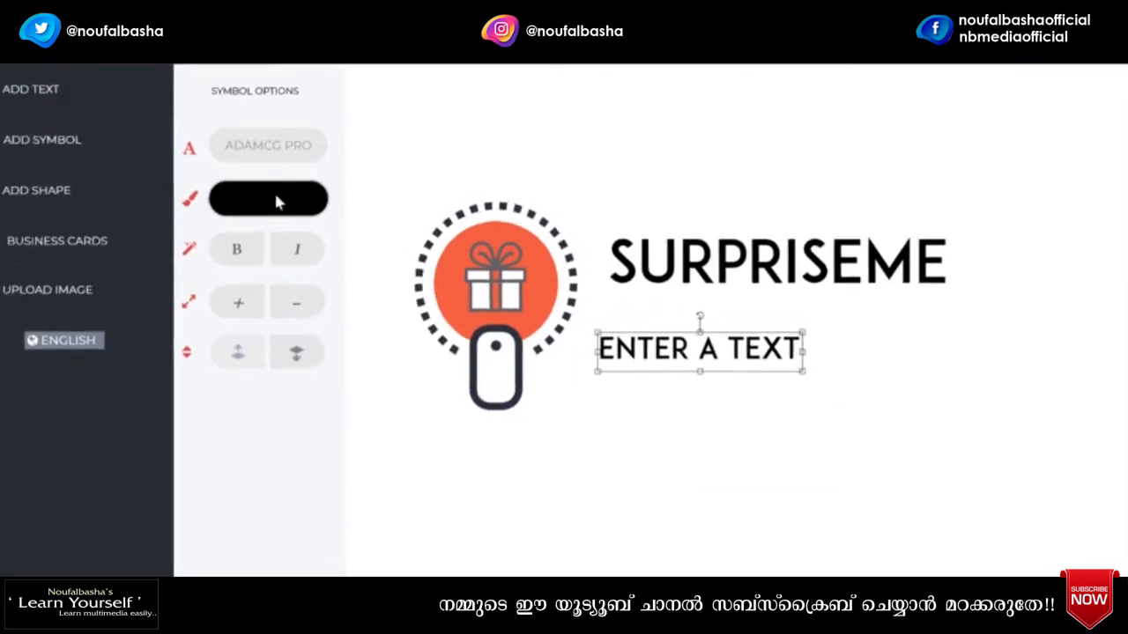
double_click(547, 321)
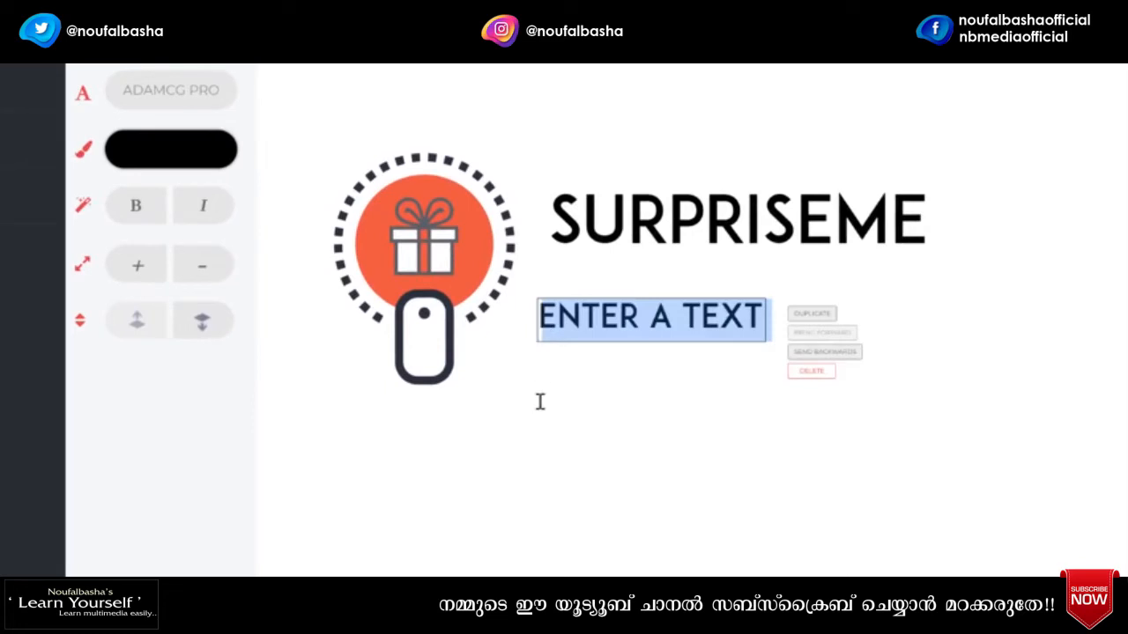
type("THE ONLINE GIFT STORE")
left_click_drag(622, 335, 648, 279)
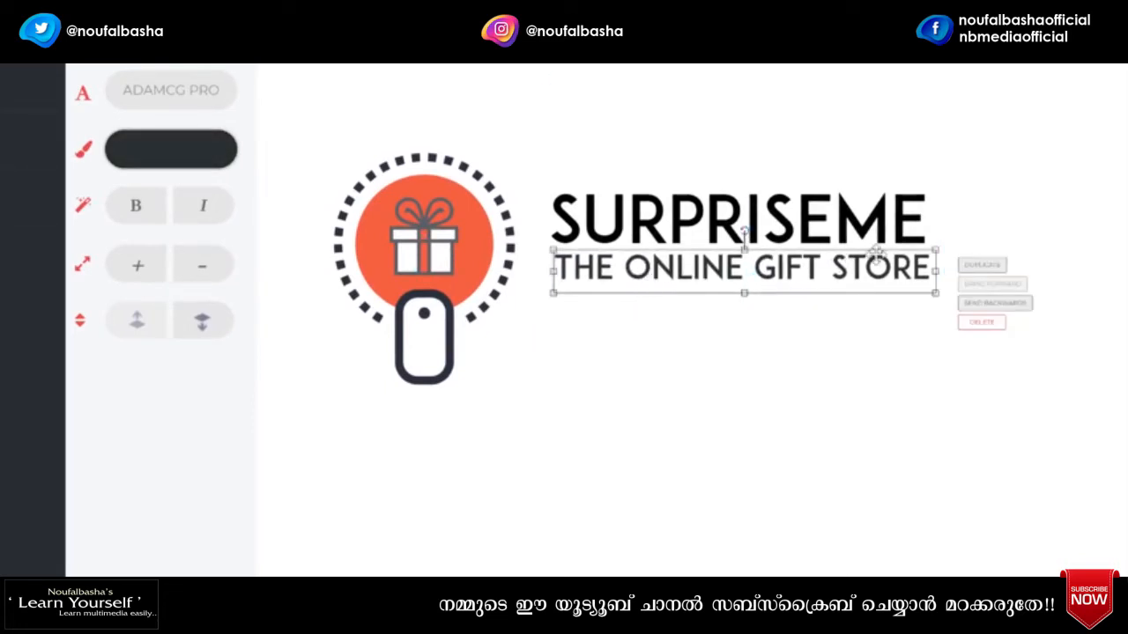
left_click_drag(945, 251, 940, 250)
left_click_drag(780, 275, 779, 273)
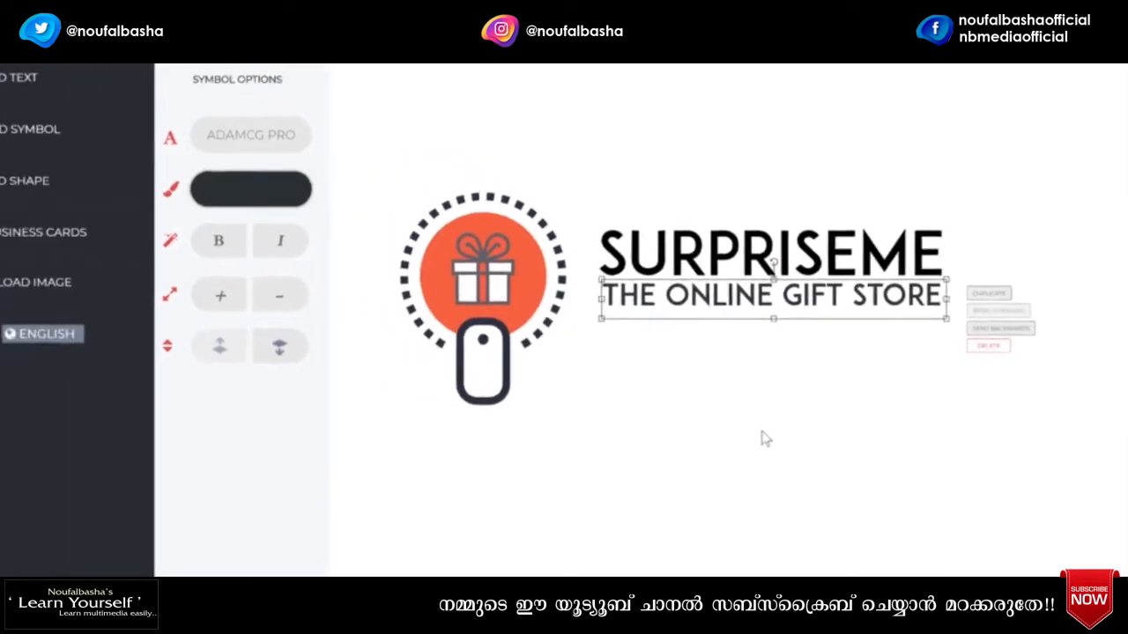
left_click(729, 421)
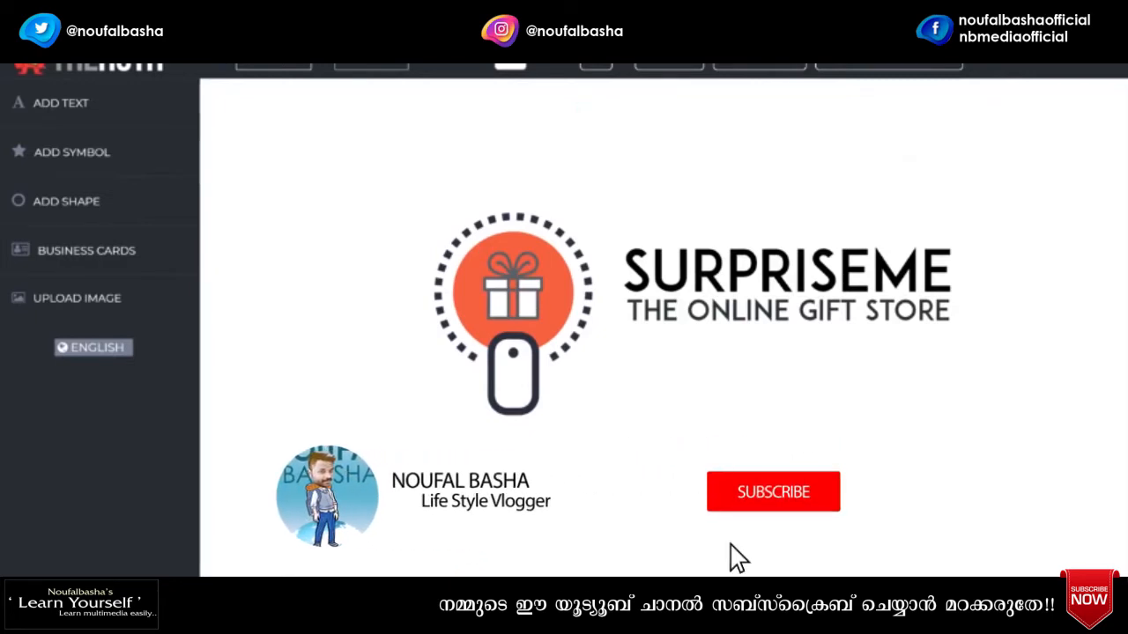
- Colour the SURPRISEME wordmark orange #f96032 to match the circle
left_click(736, 277)
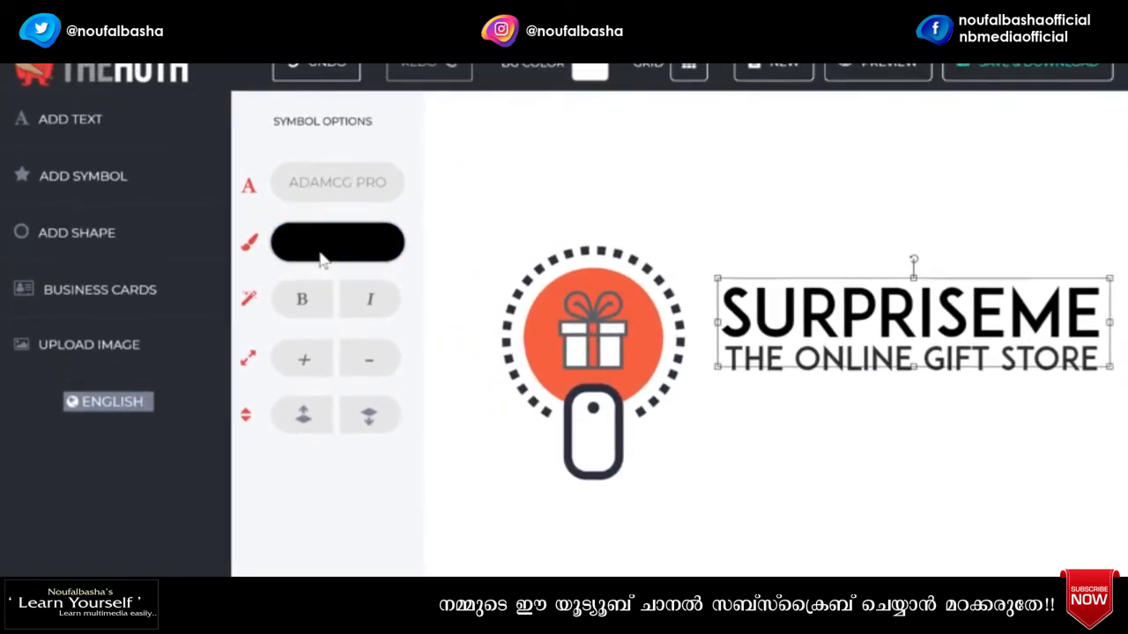
left_click(320, 258)
left_click(458, 118)
left_click_drag(501, 119, 500, 225)
left_click(445, 91)
left_click(500, 227)
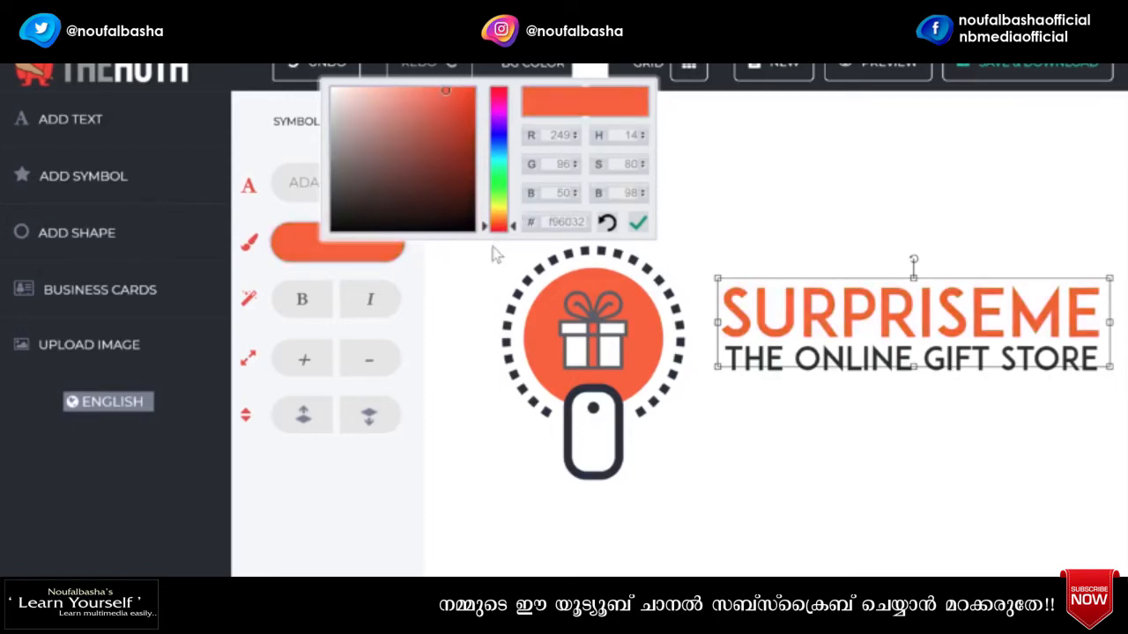
left_click(379, 477)
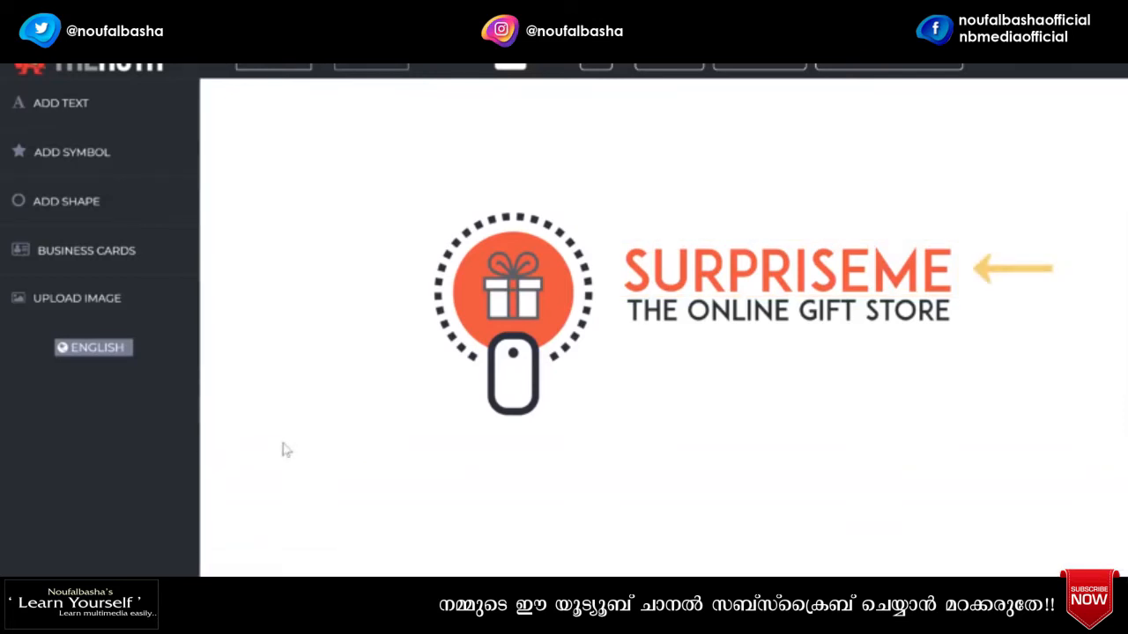
- Duplicate the SURPRISEME text and trim the original to 'SURPRISE'
left_click(796, 286)
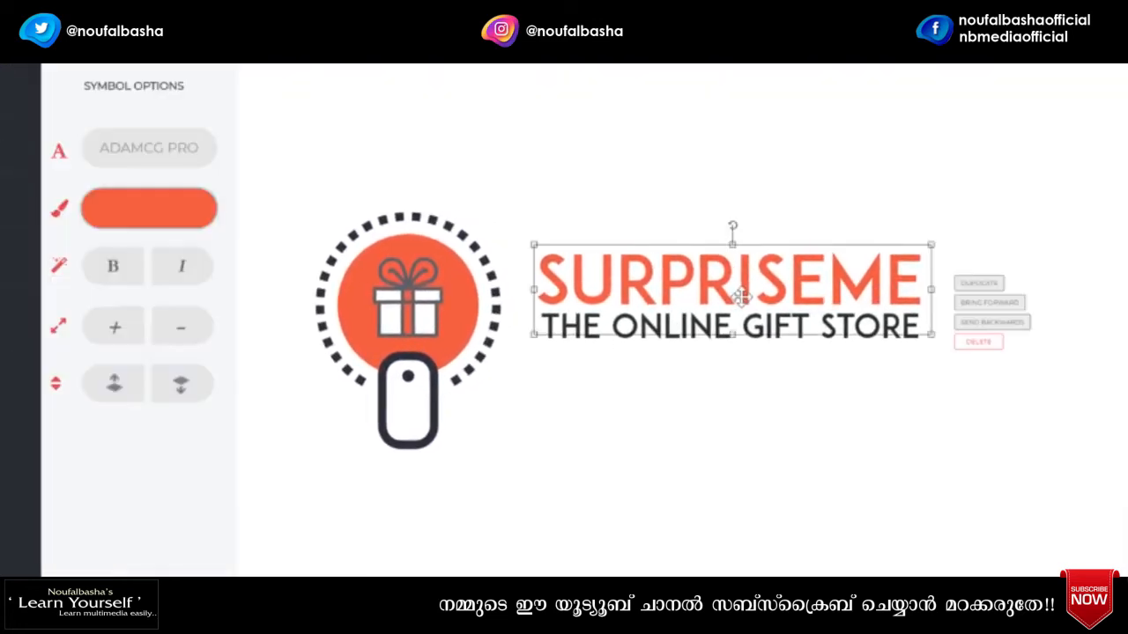
left_click(960, 287)
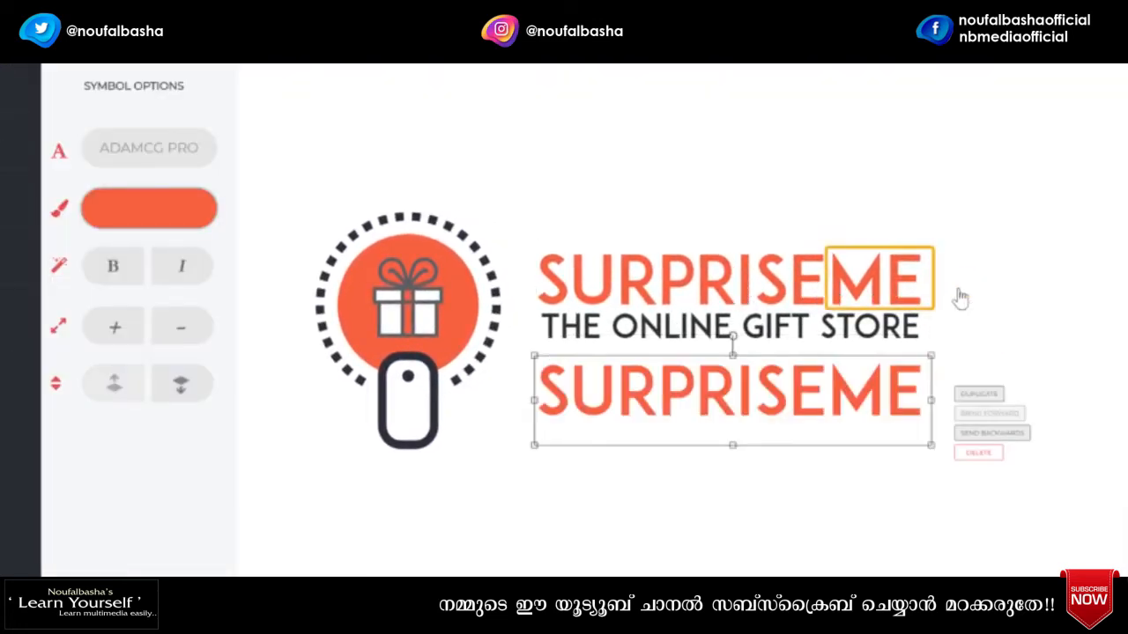
left_click(864, 286)
double_click(832, 285)
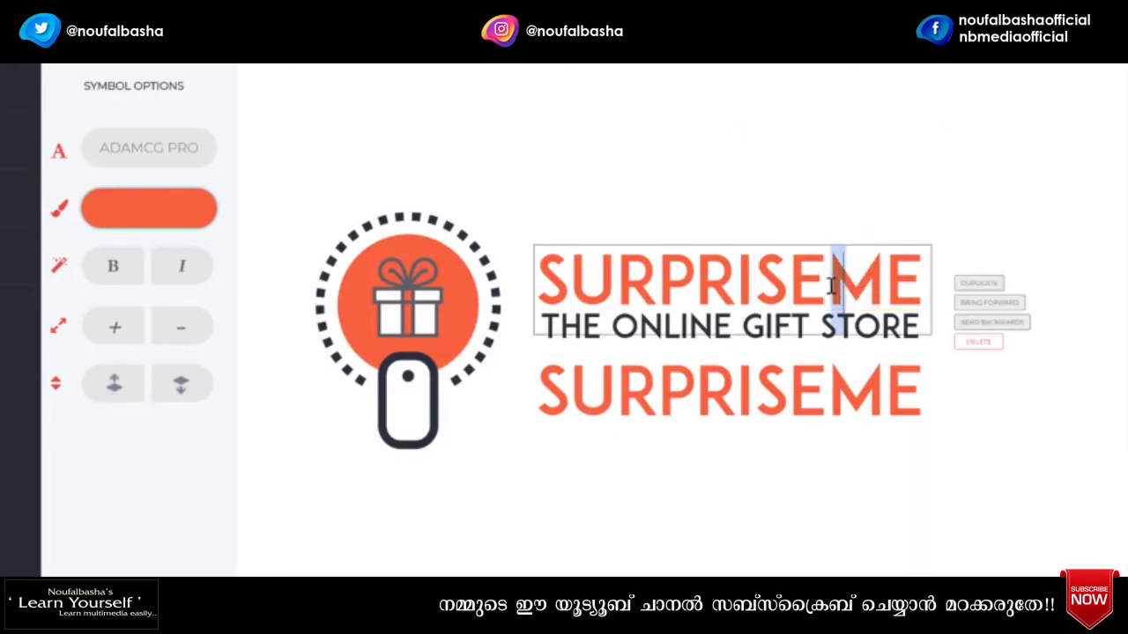
left_click_drag(837, 284, 932, 285)
key("BackSpace")
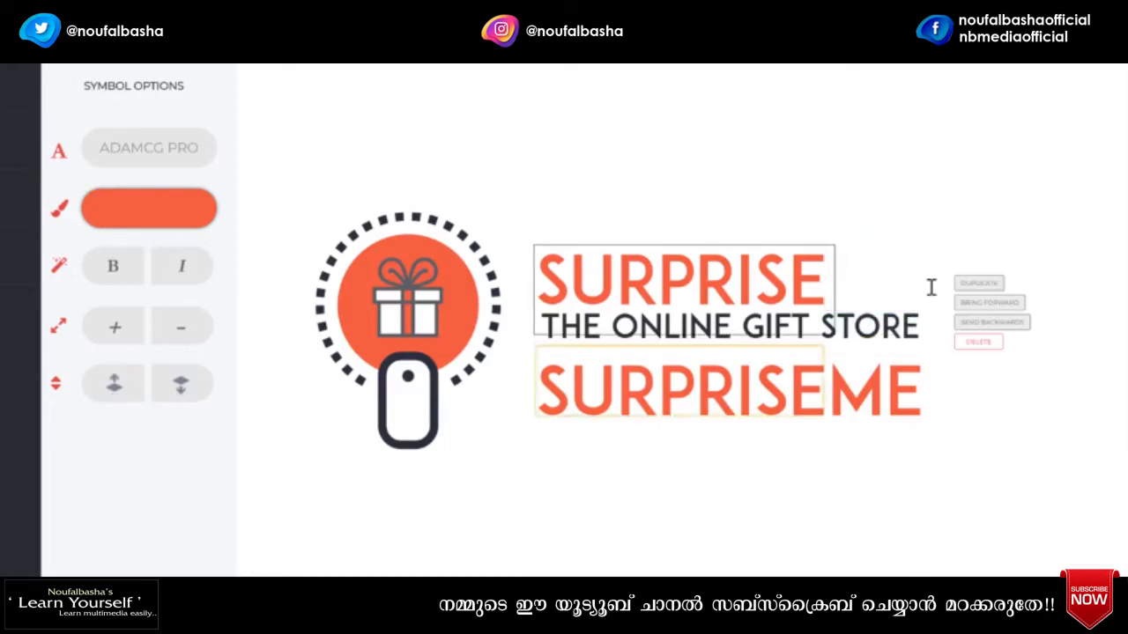
- Trim the copy to 'ME' and place it right after SURPRISE
left_click_drag(825, 396, 538, 399)
key("BackSpace")
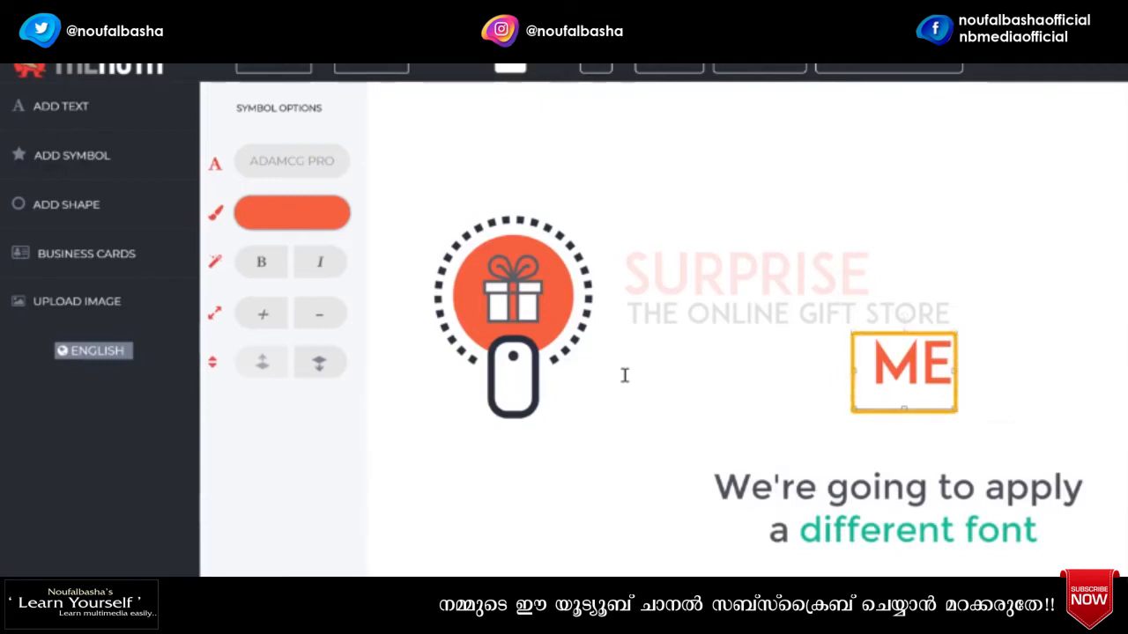
left_click_drag(894, 370, 894, 283)
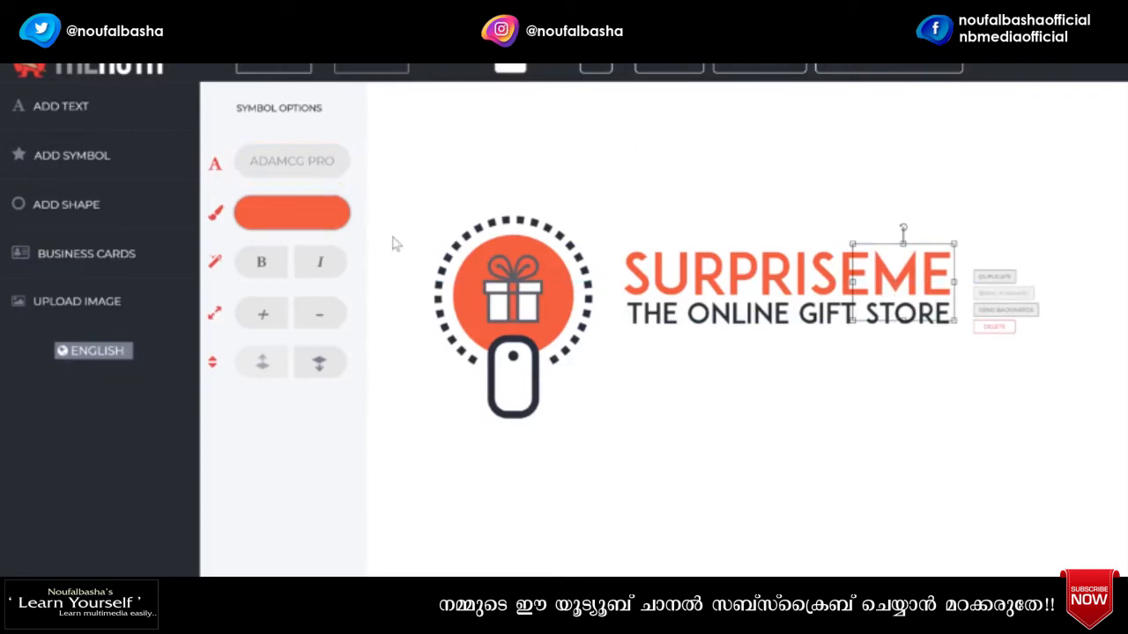
- Switch ME to the Grand Hotel Regular script font, enlarged and set after SURPRISE
left_click(270, 172)
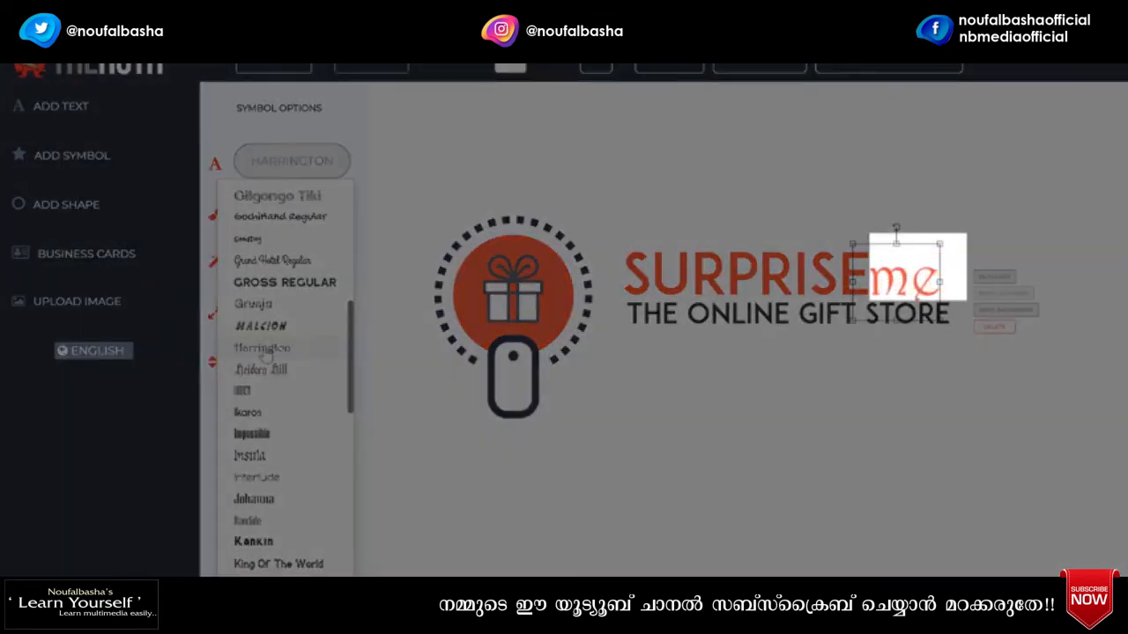
left_click(264, 329)
left_click(255, 304)
left_click(262, 294)
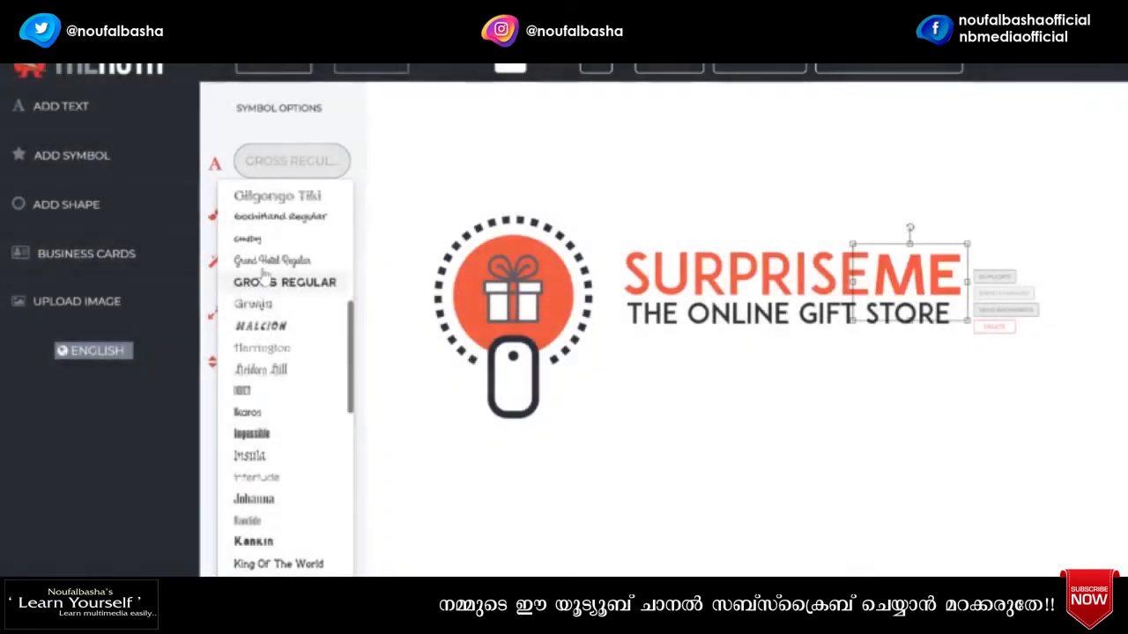
left_click(251, 261)
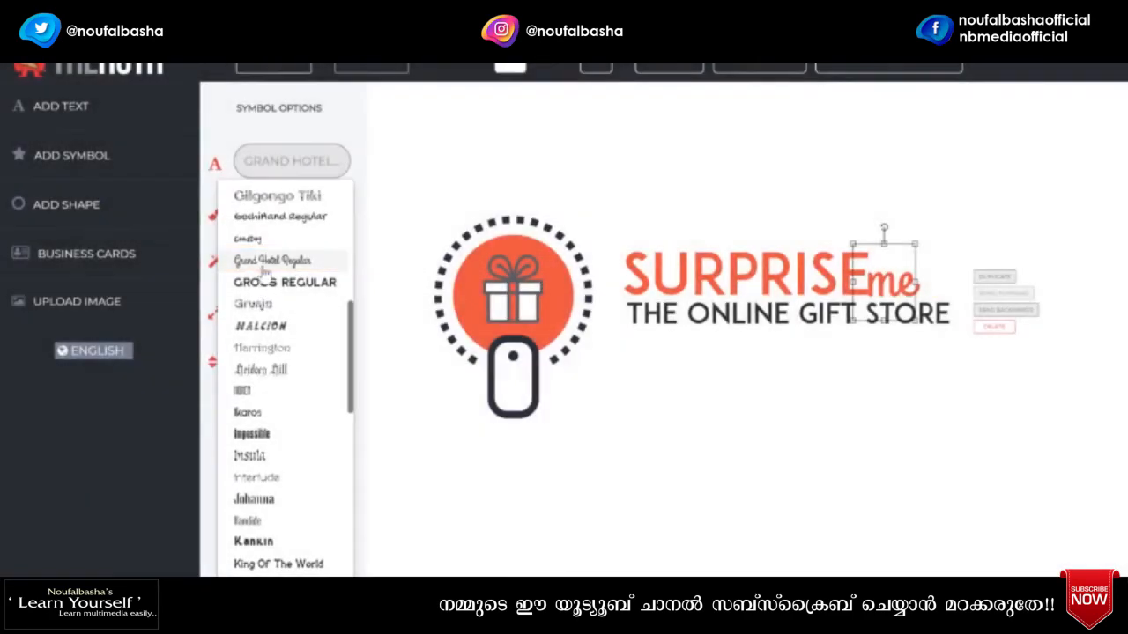
left_click(263, 268)
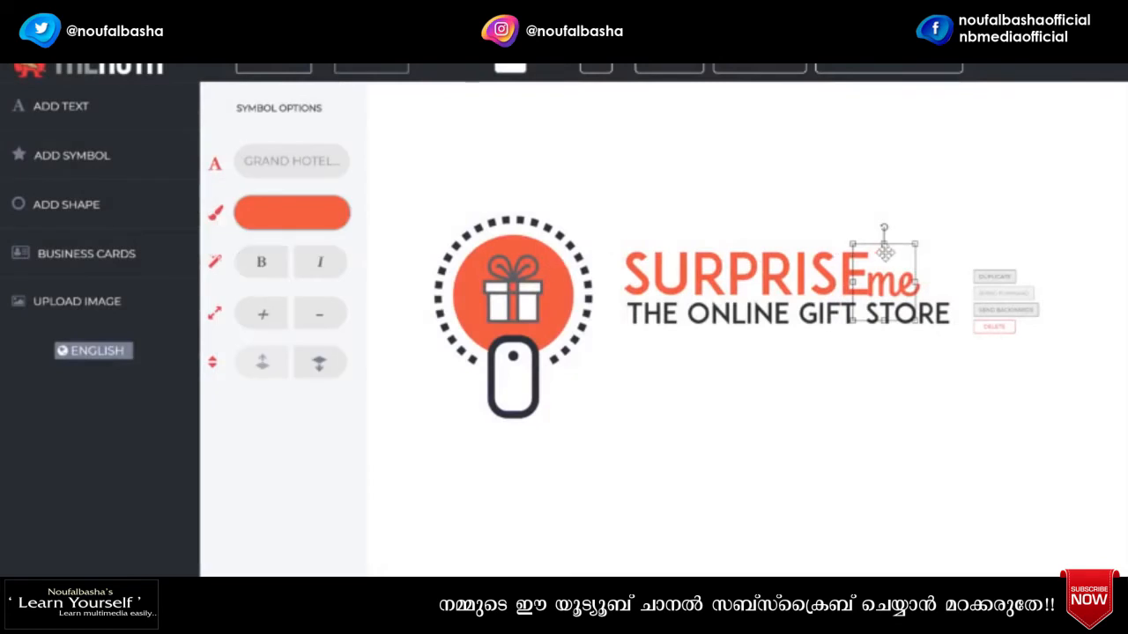
left_click_drag(917, 244, 915, 273)
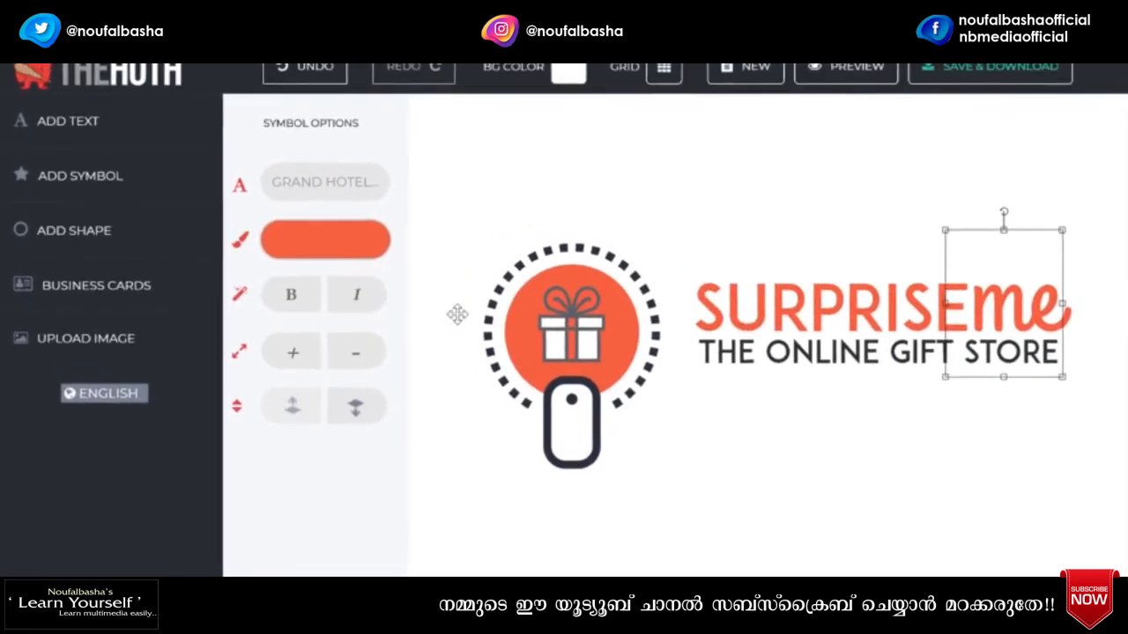
- Colour the script 'me' dark charcoal #242d31
left_click(342, 266)
left_click_drag(519, 234, 519, 160)
left_click(391, 212)
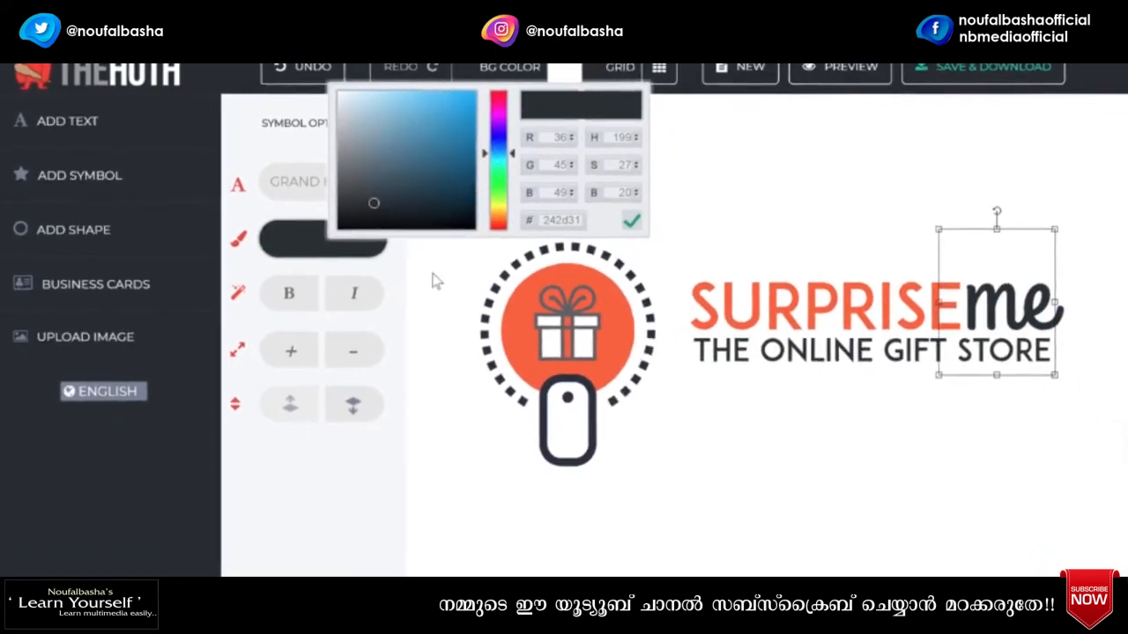
left_click(349, 491)
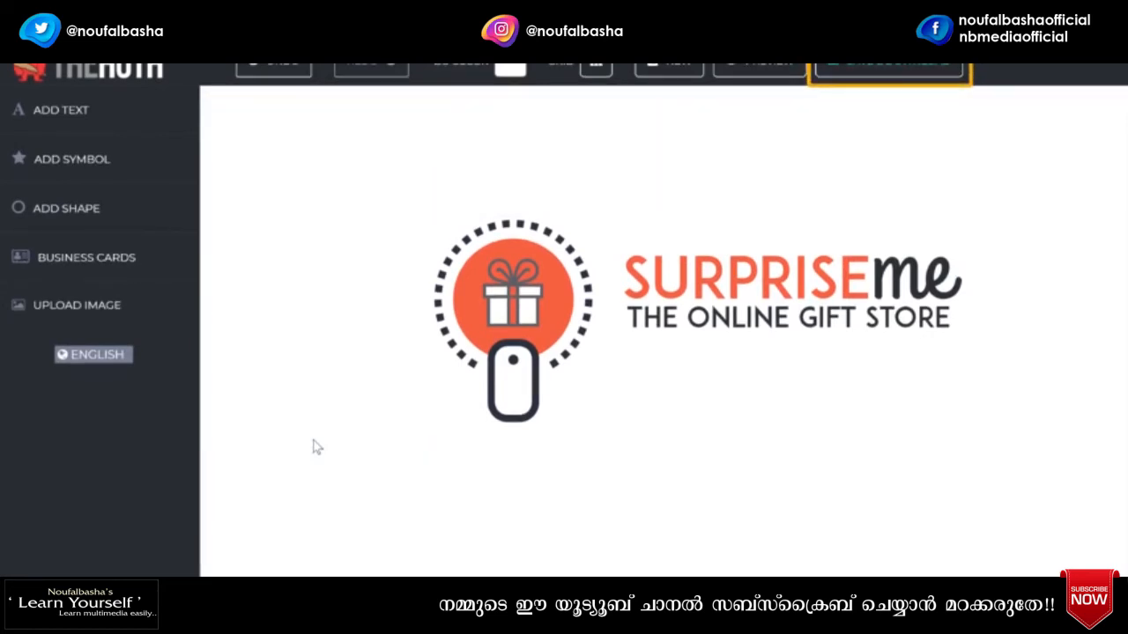
- Save the logo via Save & Download, entering the user's e-mail address for delivery
left_click(848, 81)
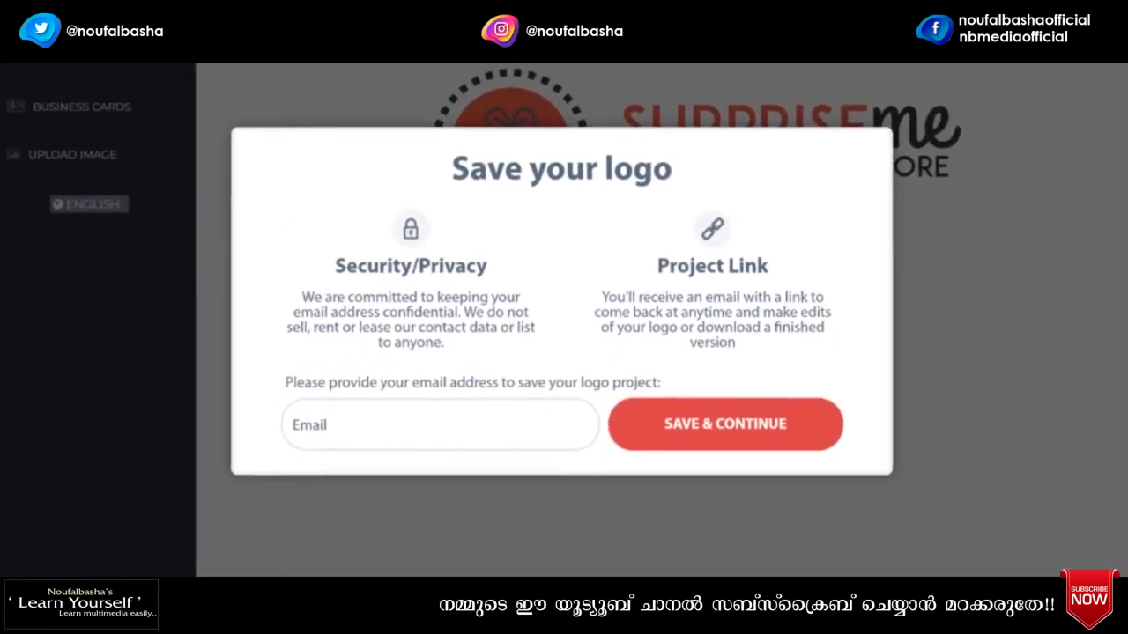
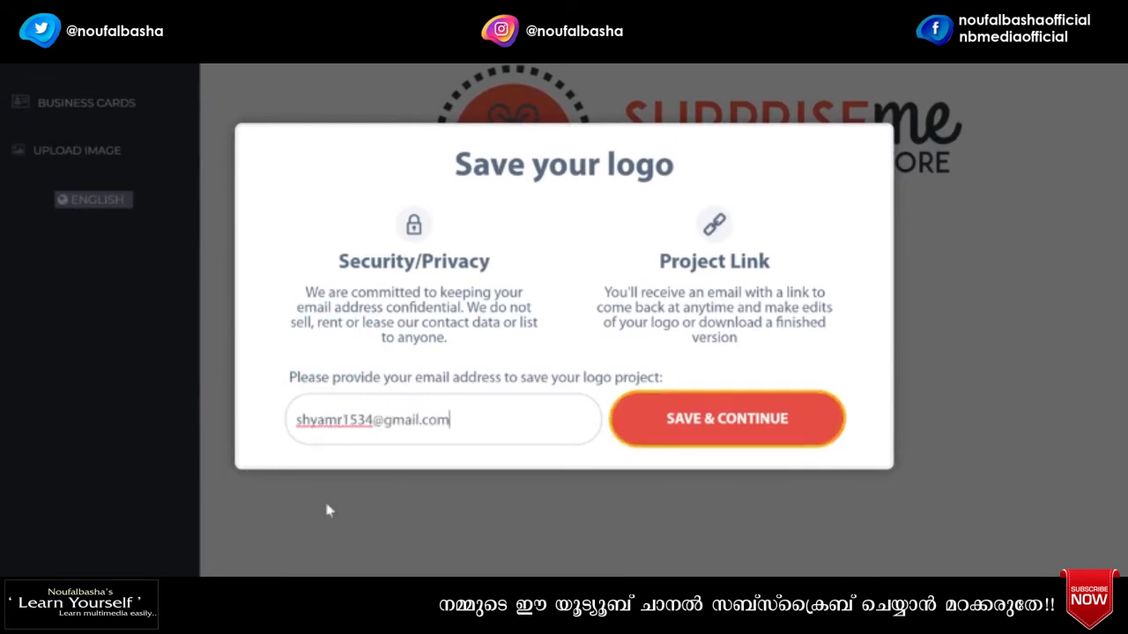
left_click(671, 434)
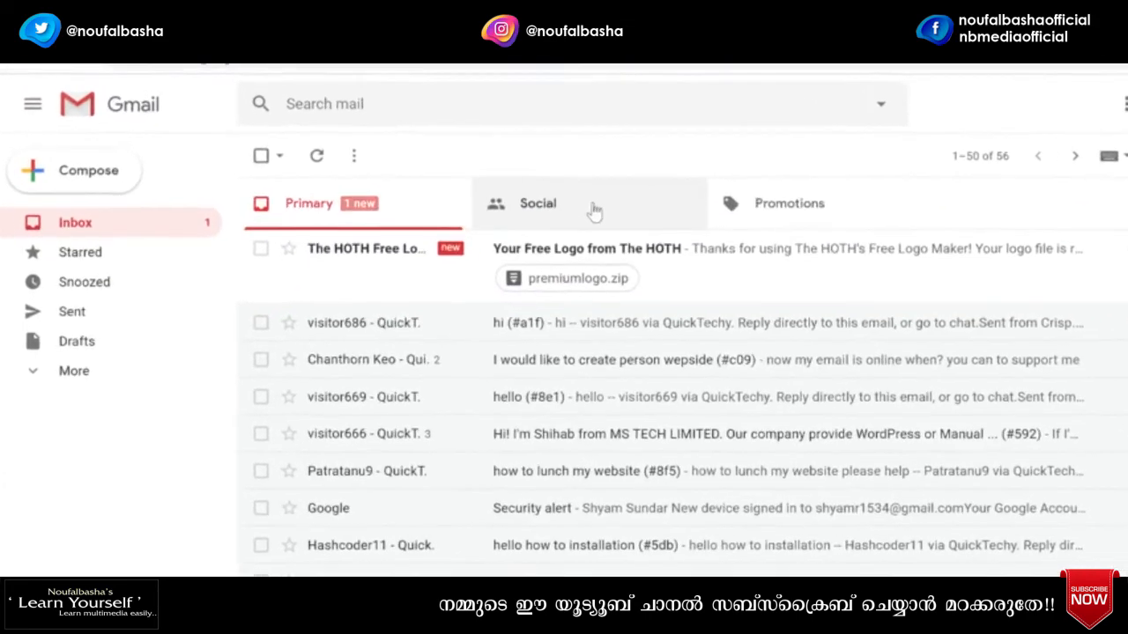
- Open 'Your Free Logo from The HOTH' and download premiumlogo.zip
left_click(660, 288)
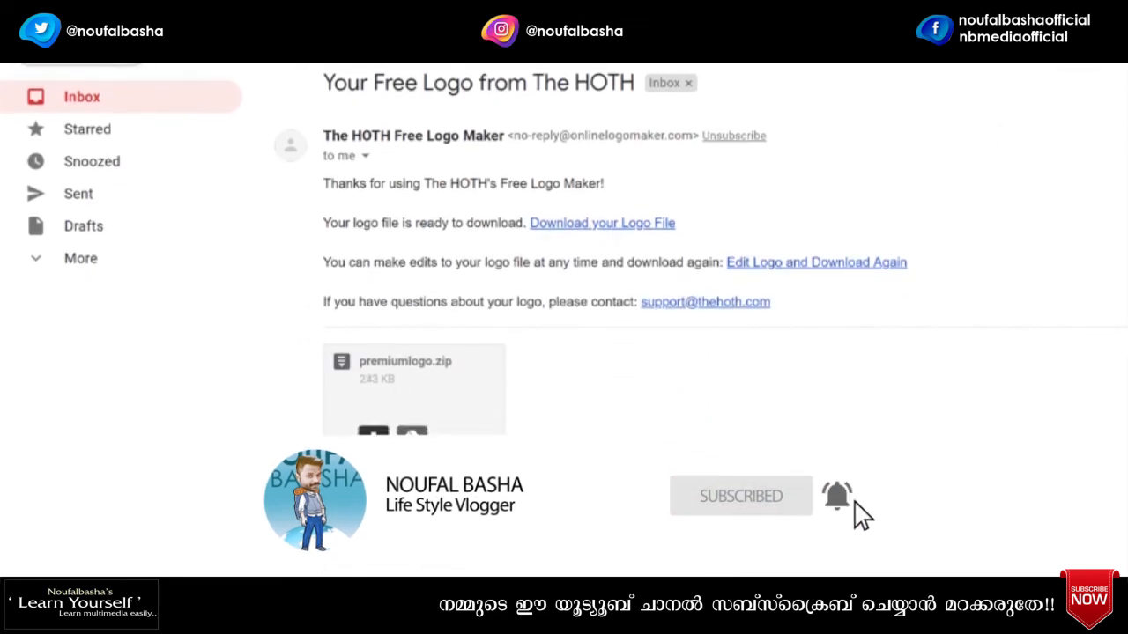
left_click(374, 441)
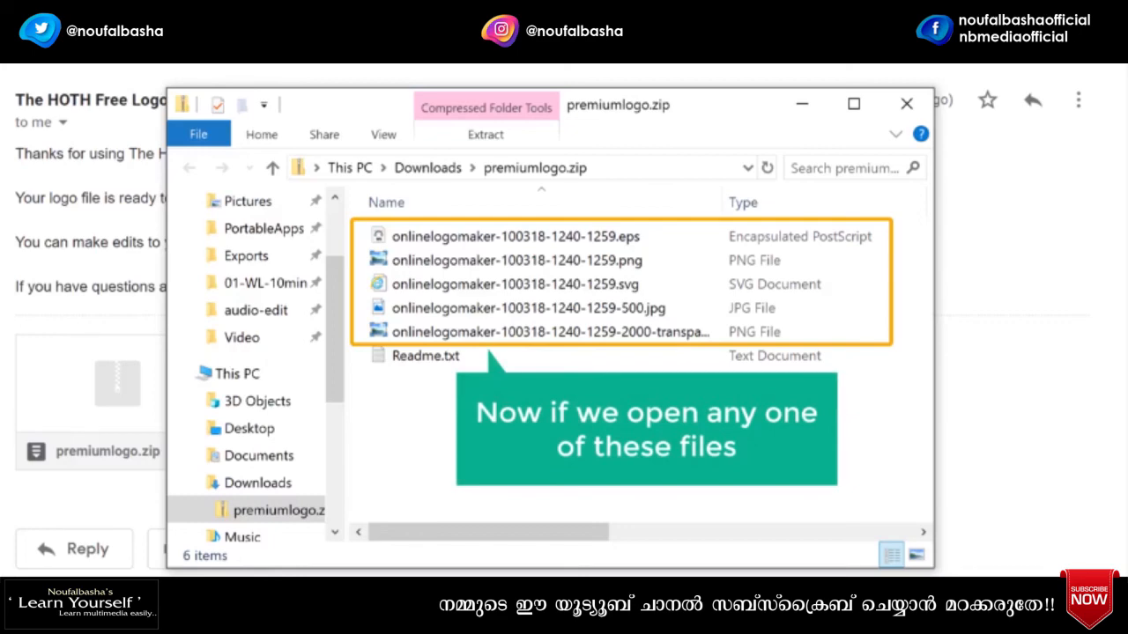
- Open the SURPRISEme logo PNG from premiumlogo.zip in Windows Photo Viewer
left_click(487, 265)
double_click(490, 264)
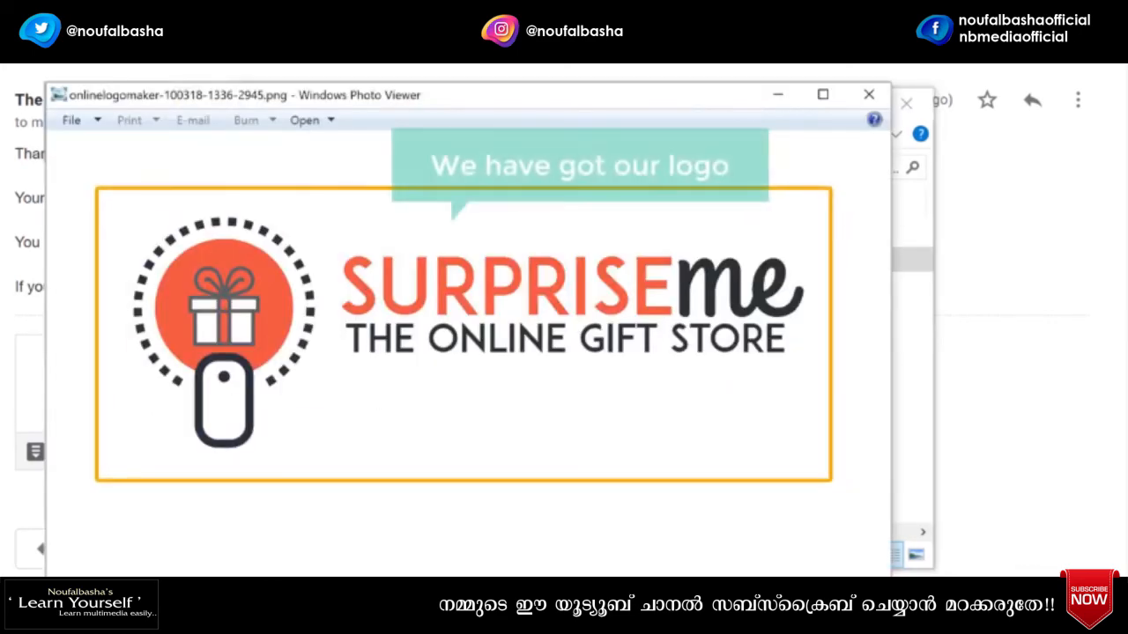